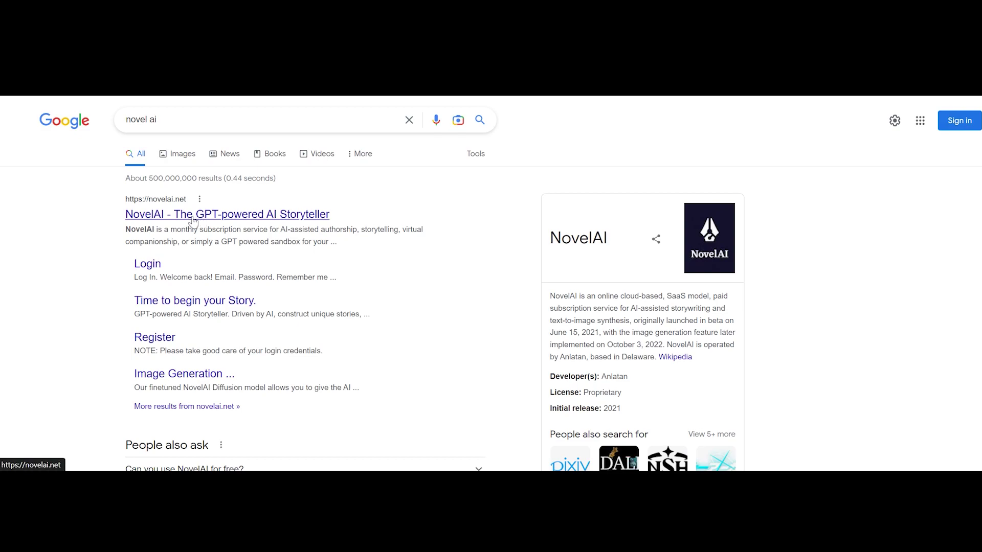
Step: Open the NovelAI website from the search results and go to its sign-in page
{"action": "left_click", "coordinate": [188, 215]}
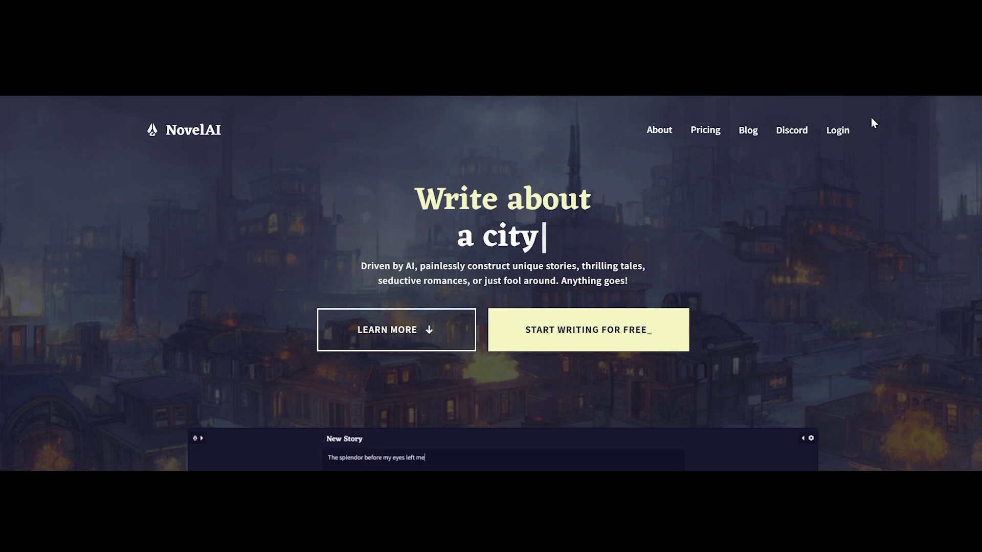
{"action": "left_click", "coordinate": [838, 131]}
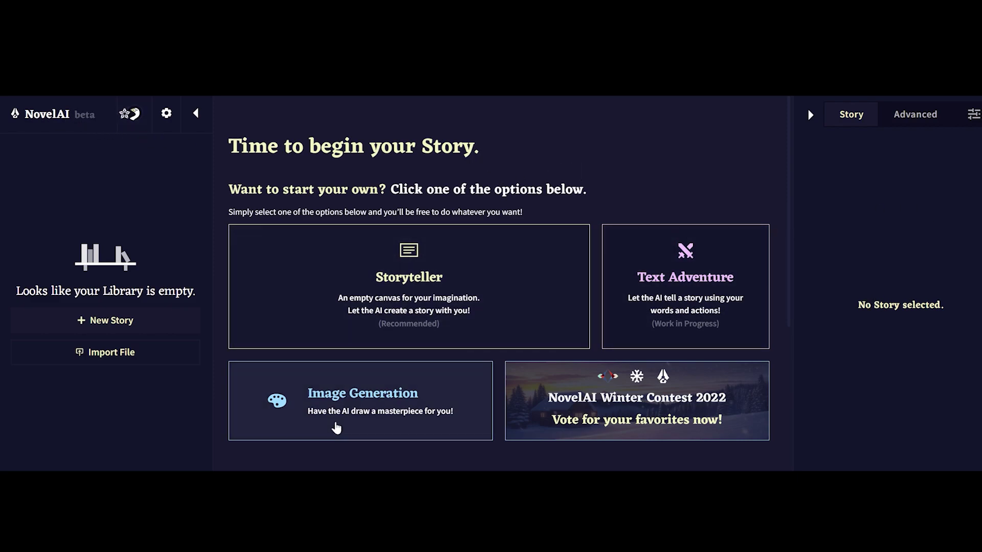
{"action": "left_click", "coordinate": [421, 434]}
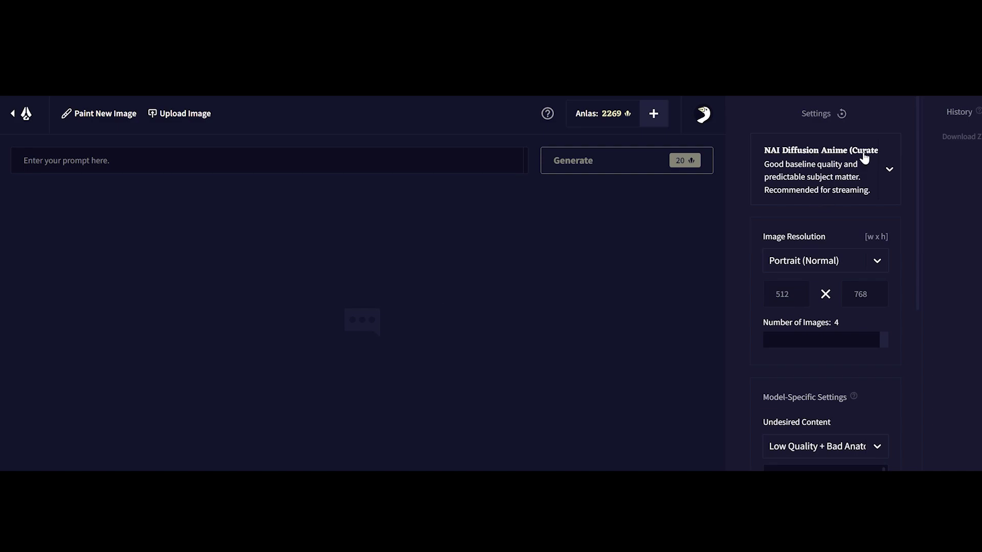
{"action": "left_click", "coordinate": [887, 171]}
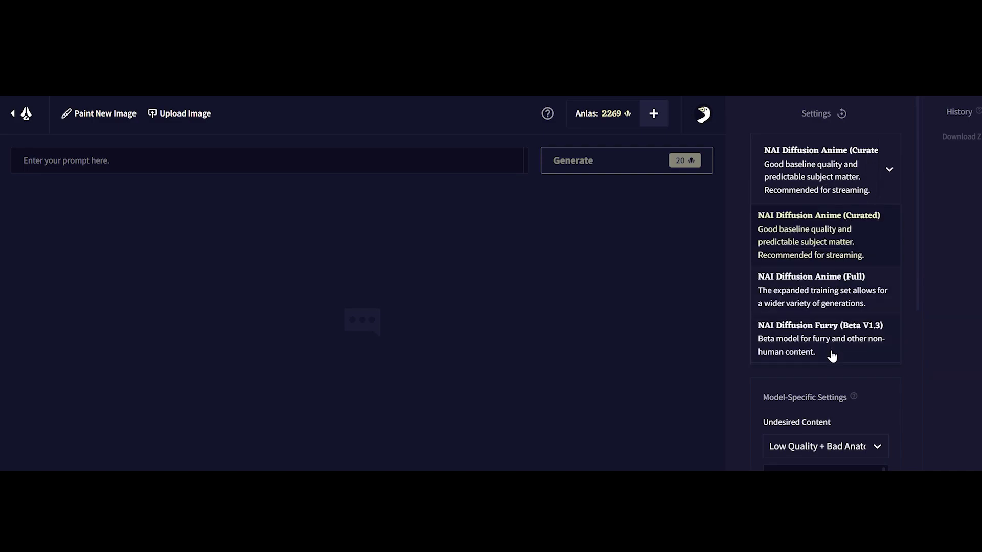
{"action": "left_click", "coordinate": [804, 240]}
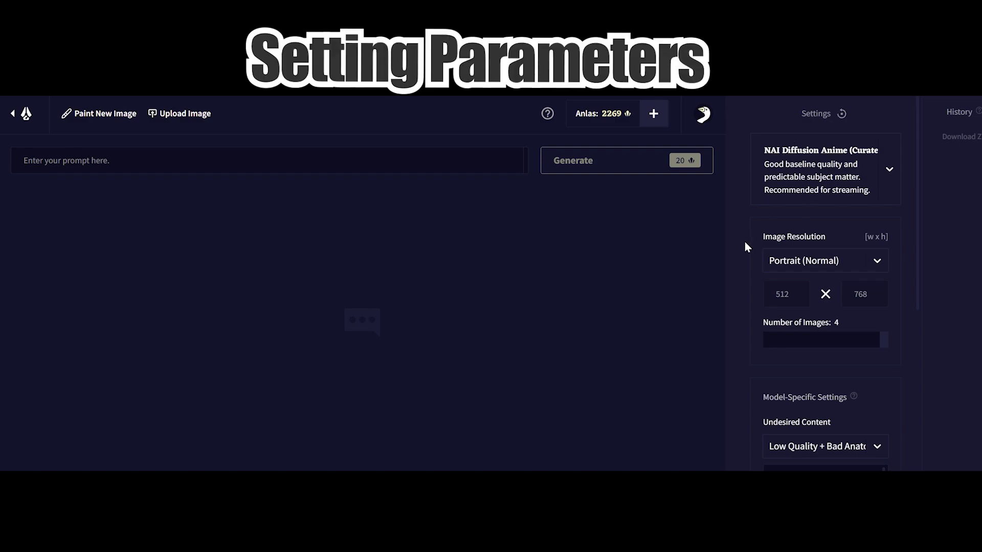
{"action": "left_click_drag", "start_coordinate": [916, 257], "coordinate": [907, 361]}
{"action": "left_click", "coordinate": [823, 261]}
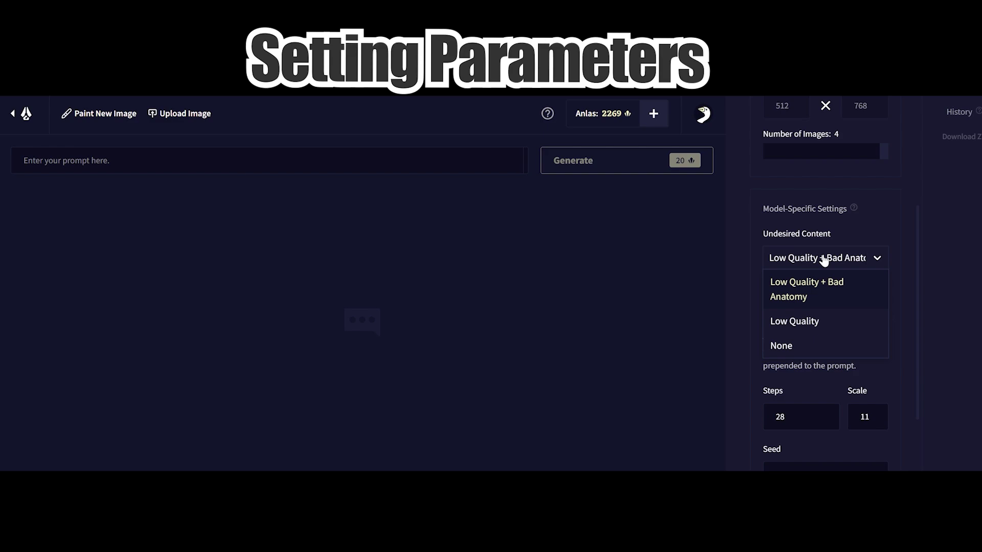
{"action": "left_click", "coordinate": [747, 263]}
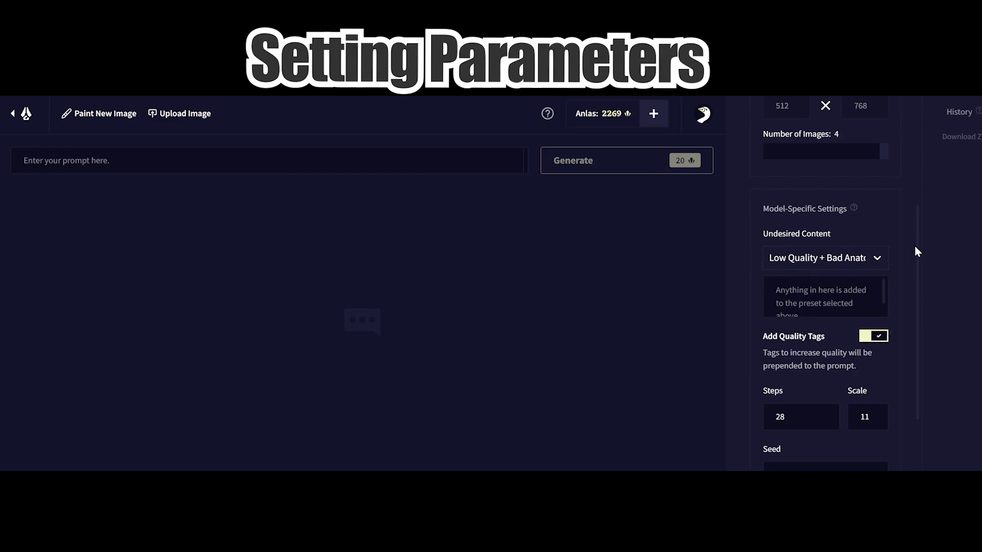
{"action": "scroll", "coordinate": [890, 321], "scroll_direction": "down", "scroll_amount": 2}
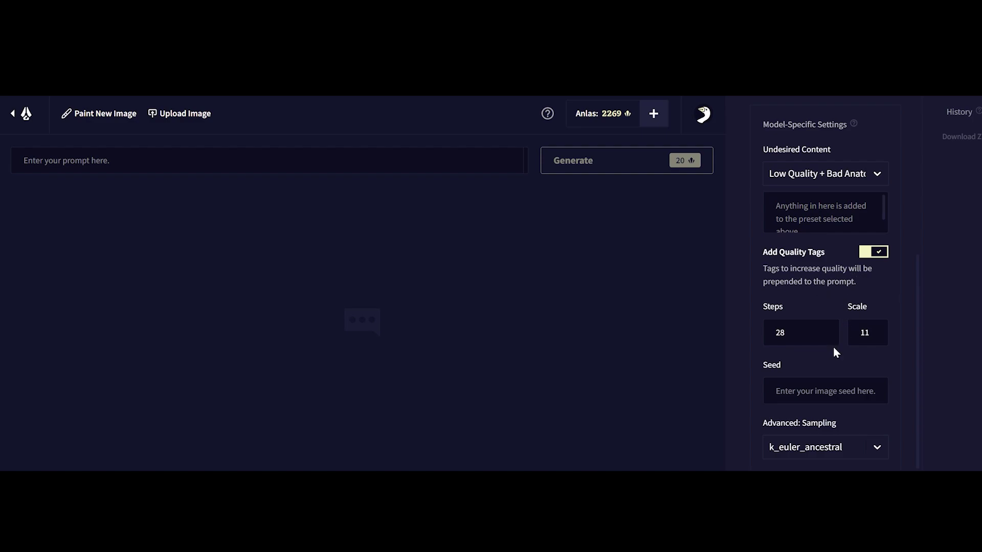
{"action": "scroll", "coordinate": [862, 377], "scroll_direction": "up", "scroll_amount": 6}
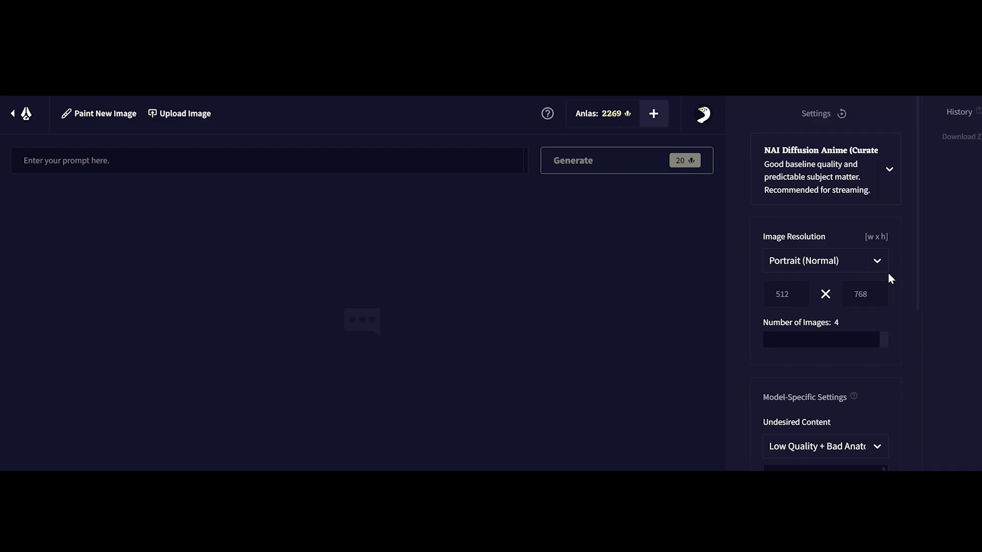
{"action": "left_click", "coordinate": [858, 268]}
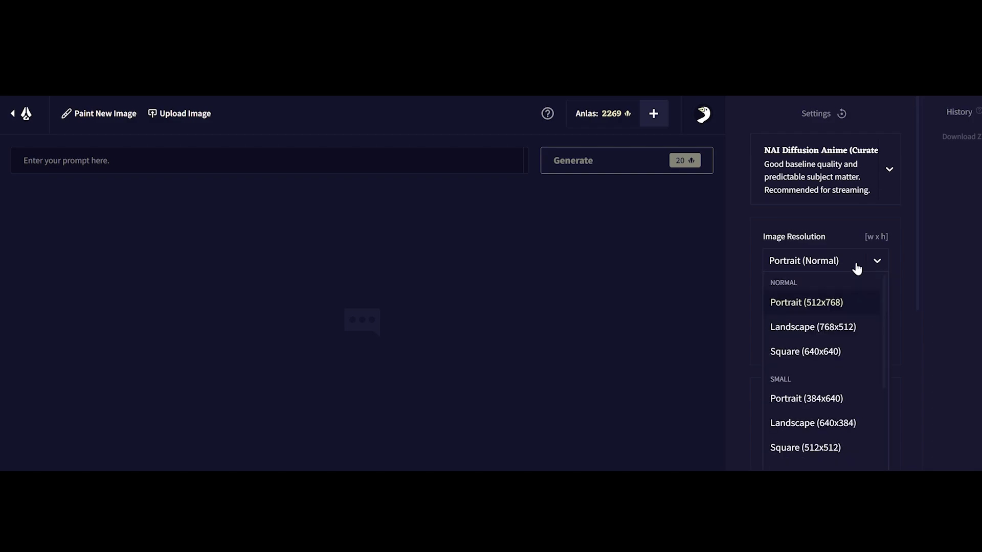
{"action": "left_click", "coordinate": [810, 328]}
{"action": "left_click", "coordinate": [810, 261]}
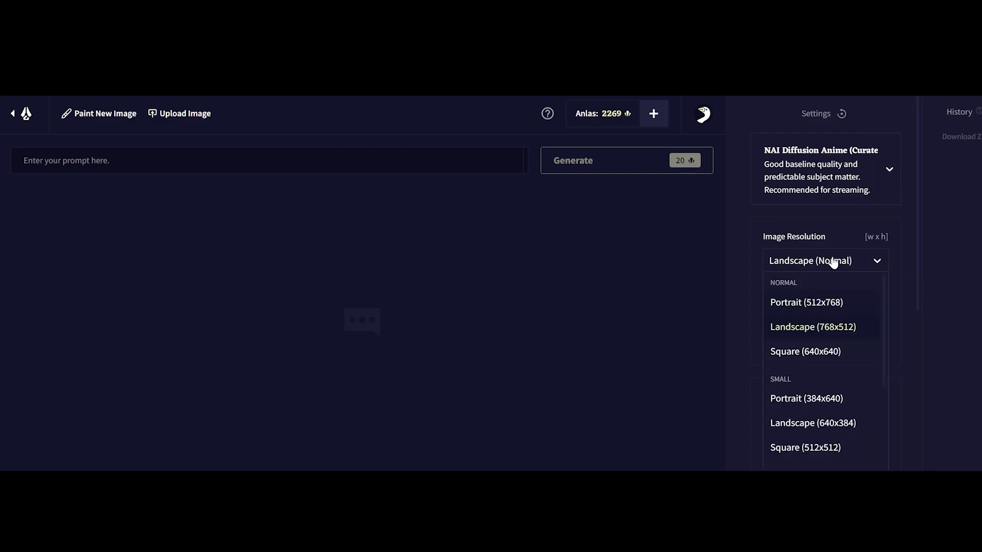
{"action": "left_click", "coordinate": [810, 305]}
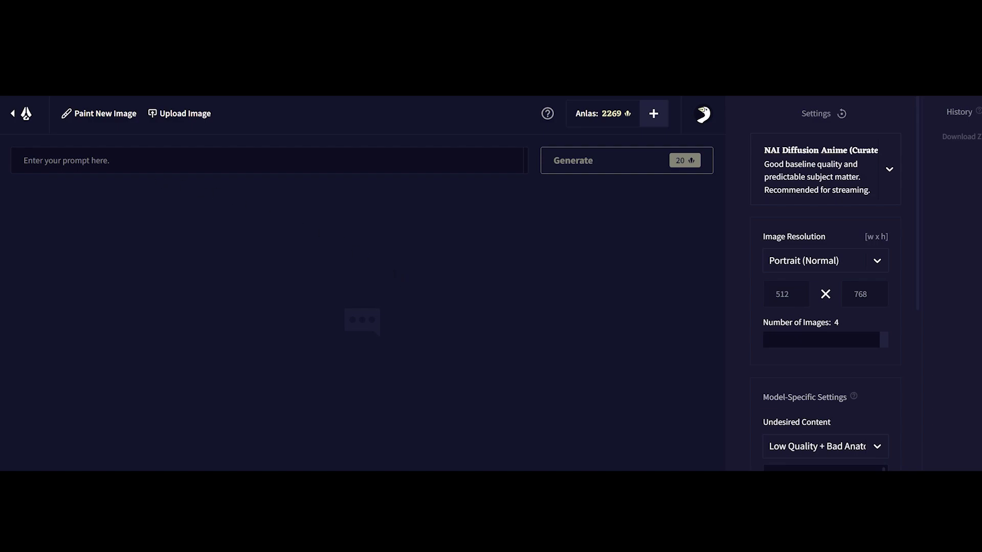
{"action": "mouse_move", "coordinate": [883, 344]}
{"action": "left_mouse_down"}
{"action": "mouse_move", "coordinate": [861, 347]}
{"action": "mouse_move", "coordinate": [892, 347]}
{"action": "left_mouse_up"}
Step: Enter the prompt 'Winter, black hair, woman, winter jacket, red eyes,' and fix the typos
{"action": "left_click", "coordinate": [67, 160]}
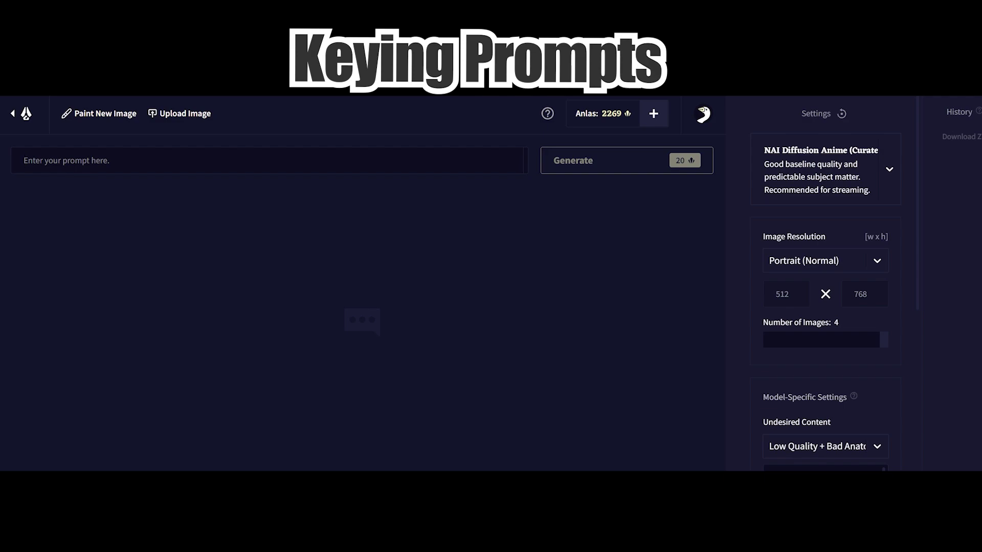
{"action": "type", "text": "Winter"}
{"action": "key", "text": "BackSpace"}
{"action": "key", "text": "BackSpace"}
{"action": "key", "text": "BackSpace"}
{"action": "key", "text": "BackSpace"}
{"action": "type", "text": "nte"}
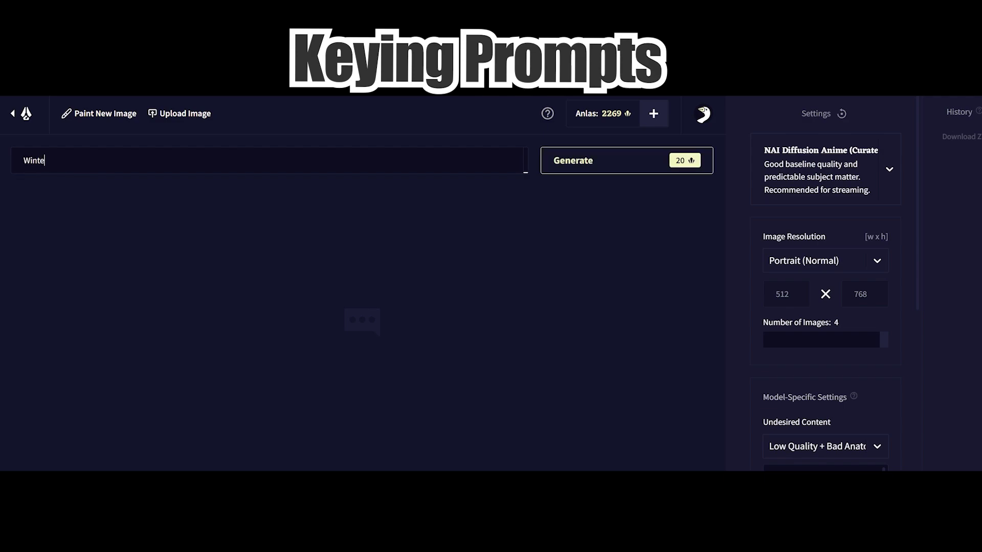
{"action": "type", "text": "r, "}
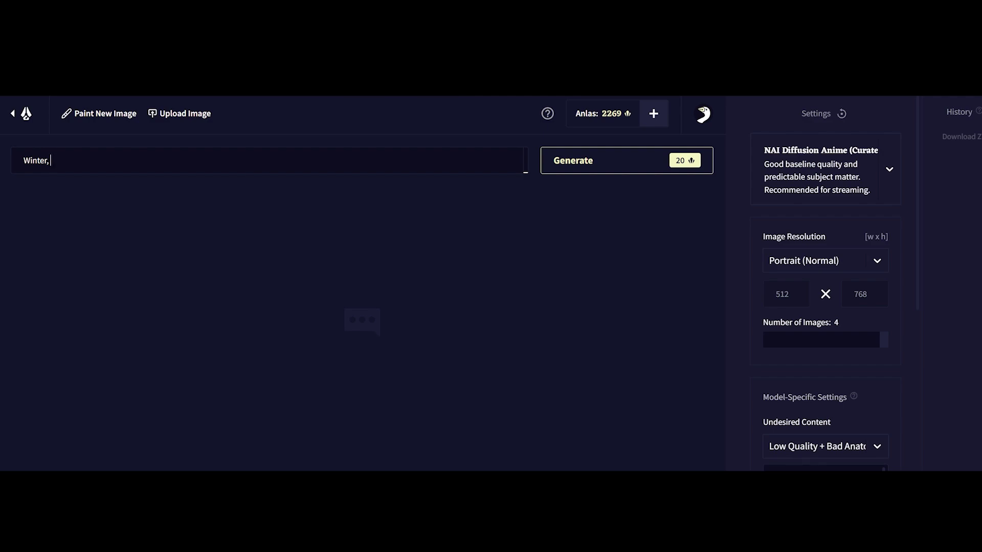
{"action": "type", "text": "black hair, woman, winter jacket"}
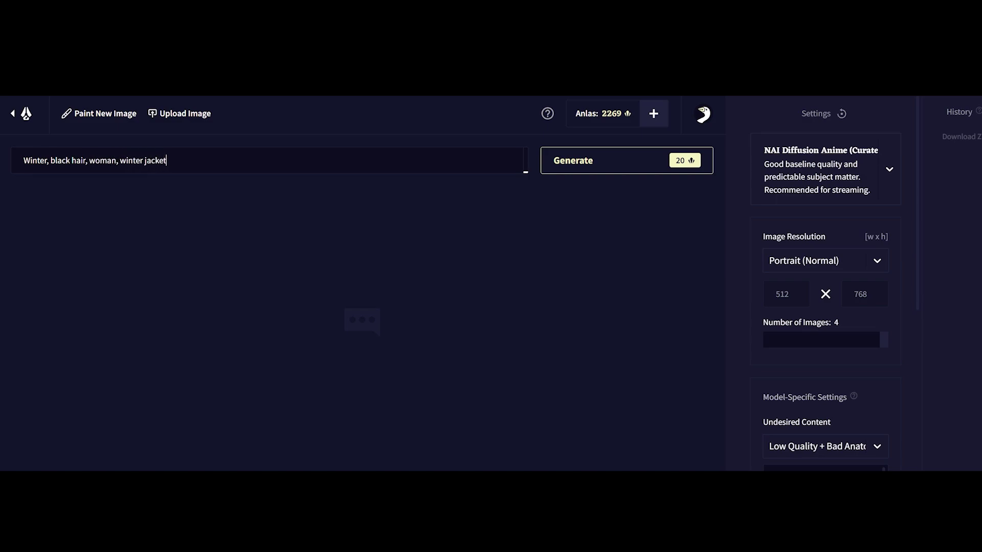
{"action": "type", "text": ", red eyes,"}
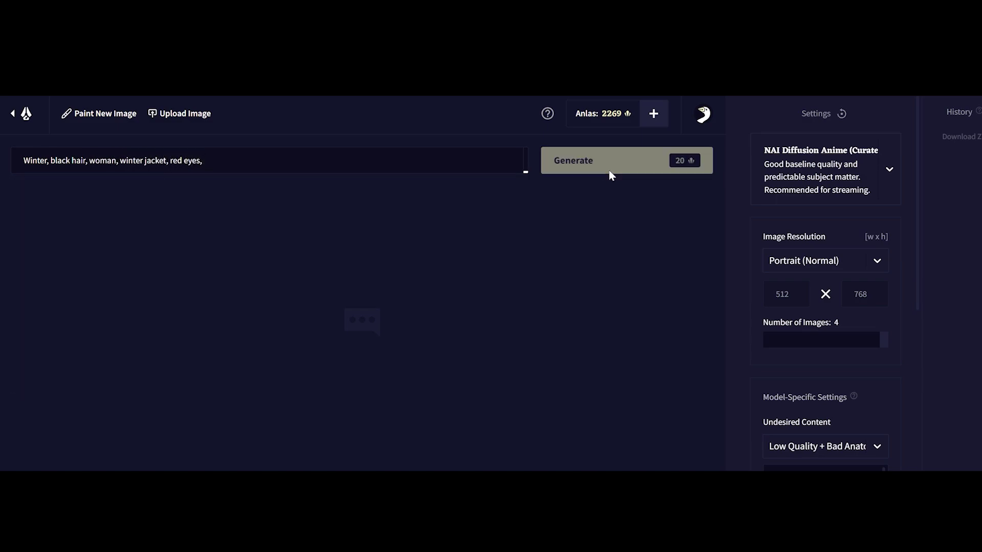
Step: Generate four winter portraits and enlarge the first, showing a grey puffer jacket
{"action": "left_click", "coordinate": [609, 171]}
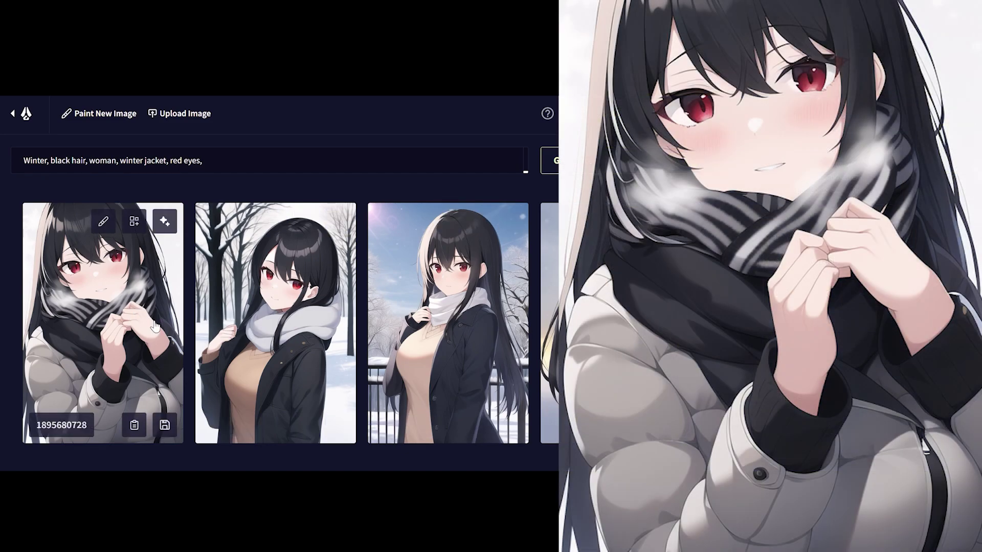
{"action": "left_click", "coordinate": [154, 326]}
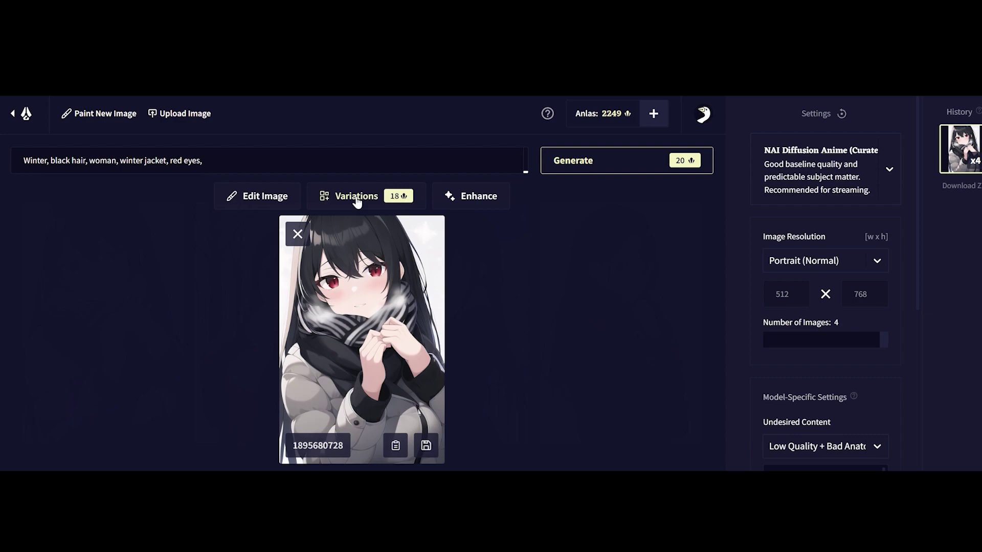
Step: Create variations of the enlarged first image
{"action": "left_click", "coordinate": [357, 201]}
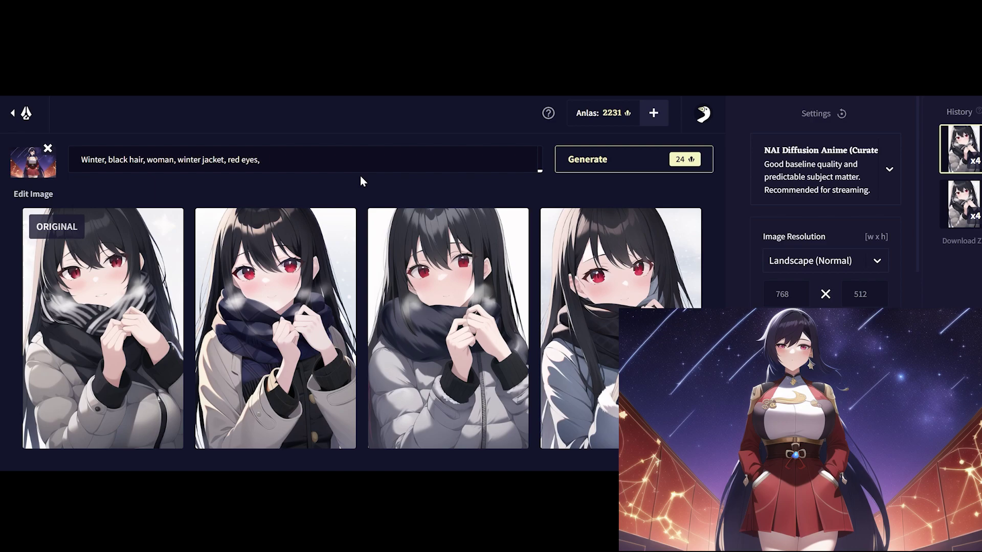
Step: Generate four landscape night-city images, enlarge the bottom-right one, and try adding 'hands in pocket'
{"action": "left_click", "coordinate": [602, 168]}
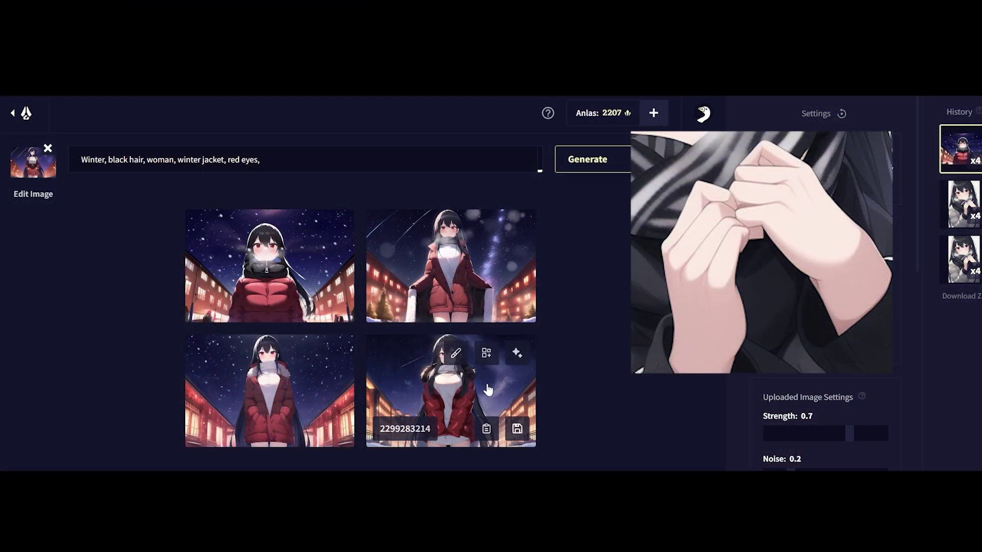
{"action": "left_click", "coordinate": [488, 389]}
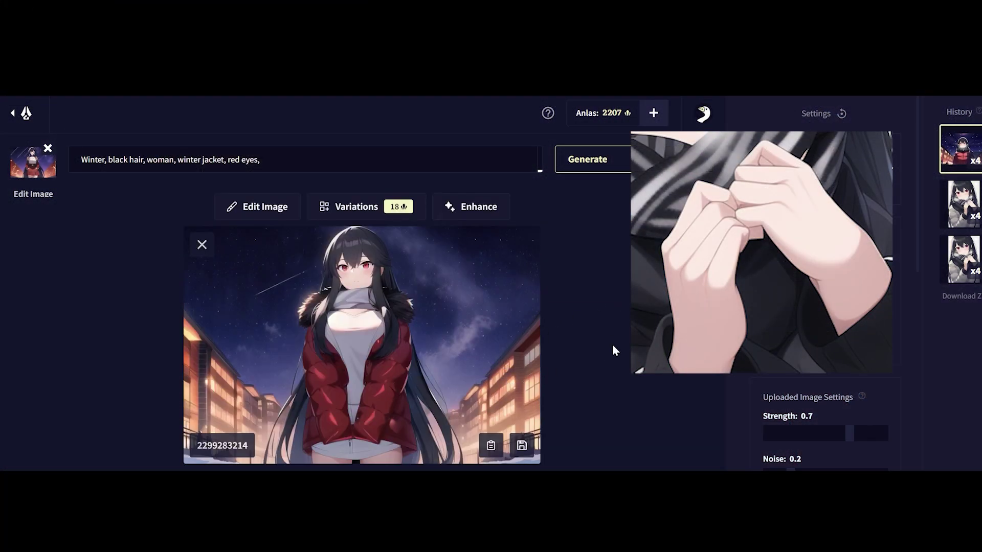
{"action": "type", "text": "ha"}
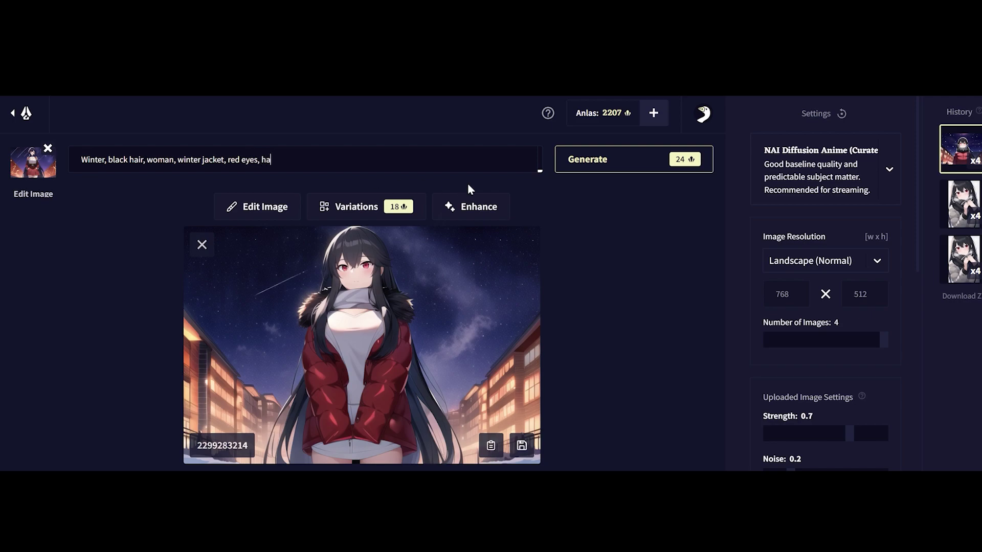
{"action": "type", "text": "nds in pocket"}
{"action": "key", "text": "BackSpace"}
{"action": "key", "text": "BackSpace"}
{"action": "key", "text": "BackSpace"}
{"action": "key", "text": "BackSpace"}
{"action": "key", "text": "BackSpace"}
{"action": "key", "text": "BackSpace"}
{"action": "key", "text": "BackSpace"}
{"action": "key", "text": "BackSpace"}
{"action": "key", "text": "BackSpace"}
{"action": "key", "text": "BackSpace"}
{"action": "key", "text": "BackSpace"}
{"action": "key", "text": "BackSpace"}
{"action": "key", "text": "BackSpace"}
{"action": "key", "text": "BackSpace"}
{"action": "key", "text": "BackSpace"}
{"action": "left_click", "coordinate": [201, 247]}
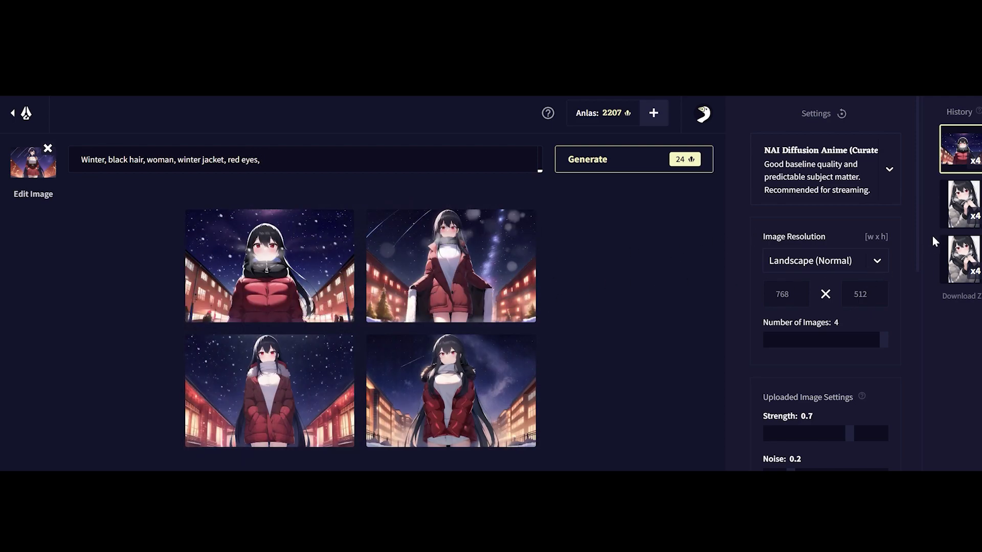
{"action": "left_click", "coordinate": [949, 214]}
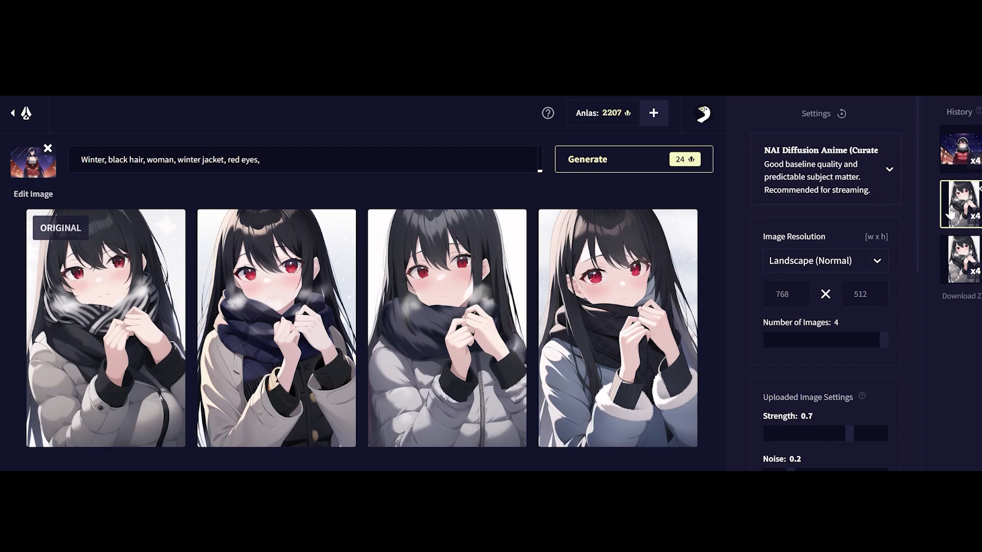
{"action": "left_click", "coordinate": [958, 265]}
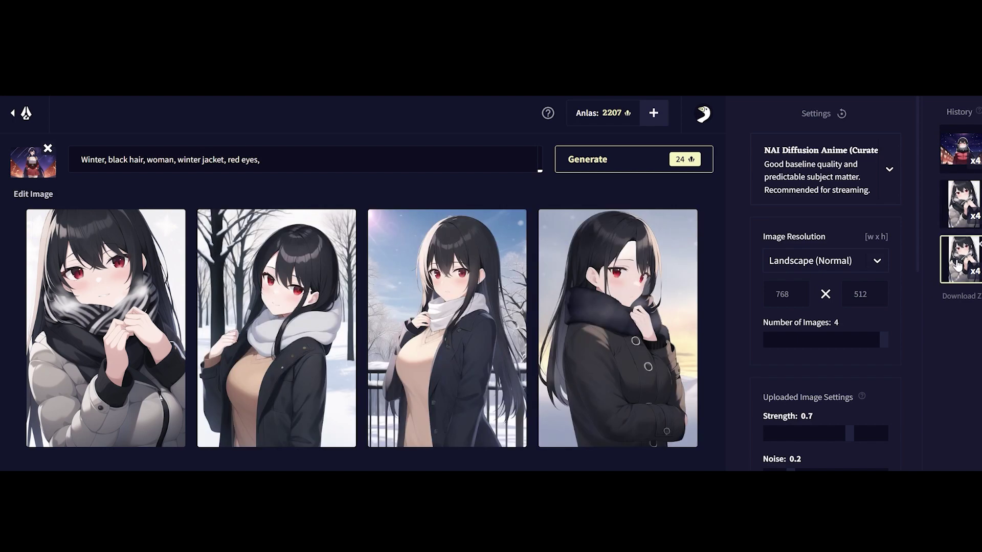
{"action": "left_click", "coordinate": [952, 219]}
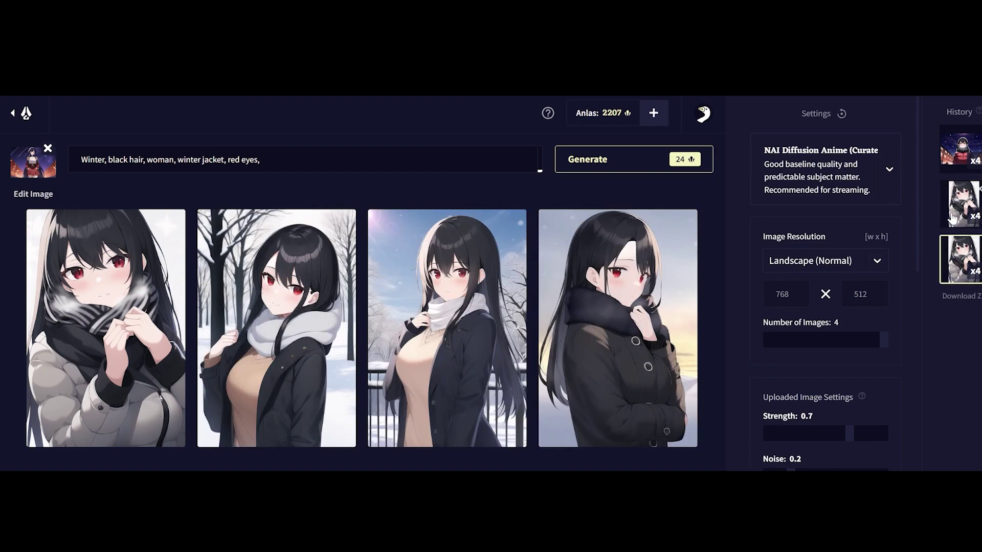
{"action": "left_click", "coordinate": [949, 157]}
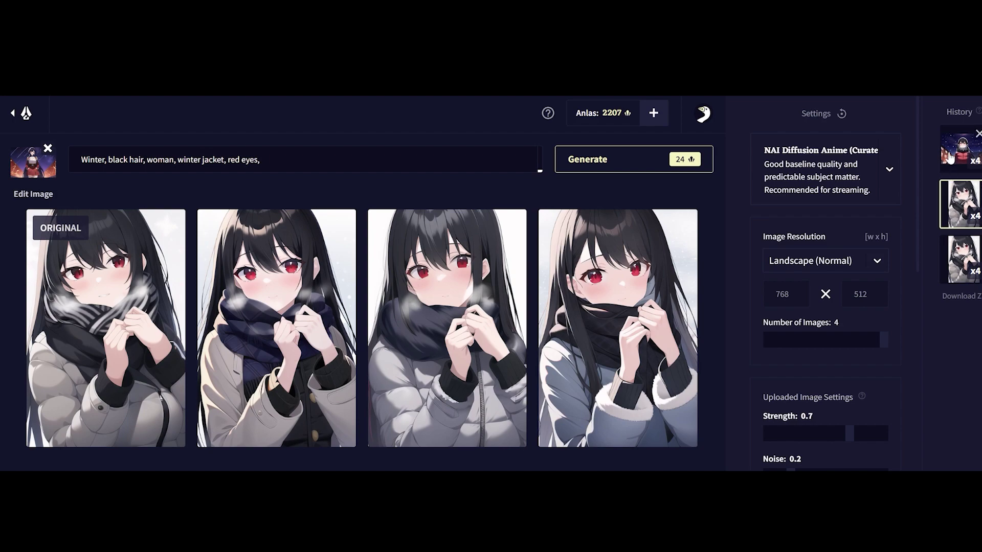